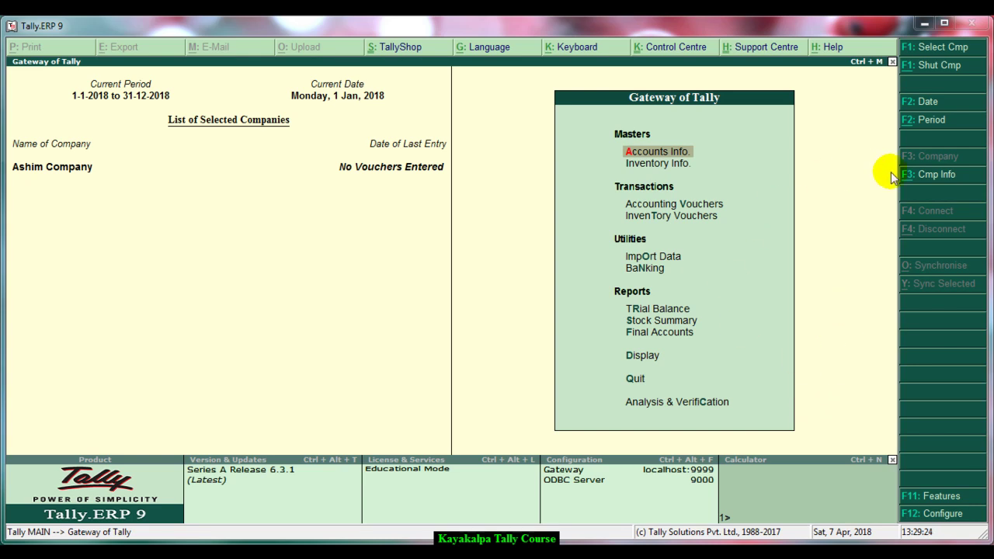
# Open the company backup form and accept C:\Users\Public\Tally.ERP9\Data as the source path.
pyautogui.click(942, 178)
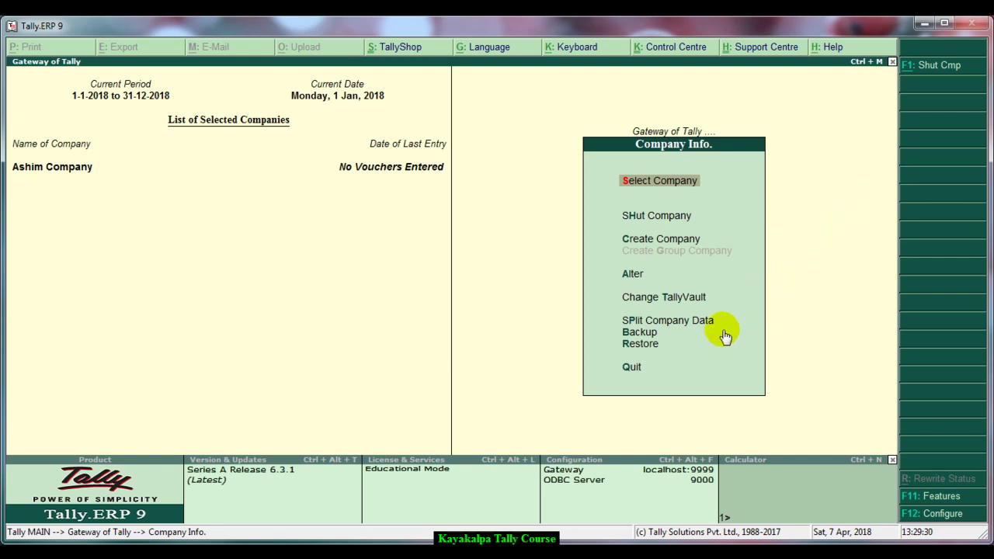
pyautogui.click(647, 334)
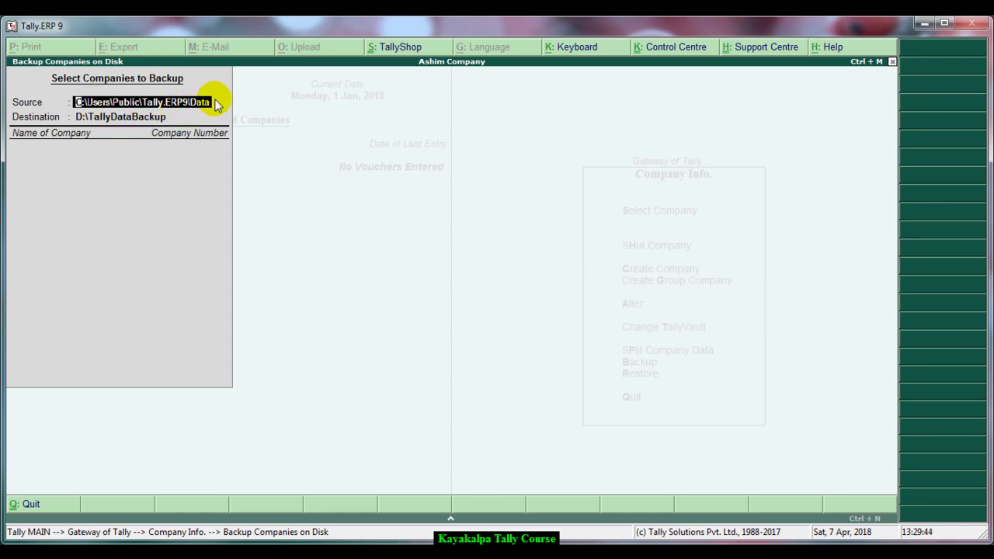
pyautogui.press('Return')
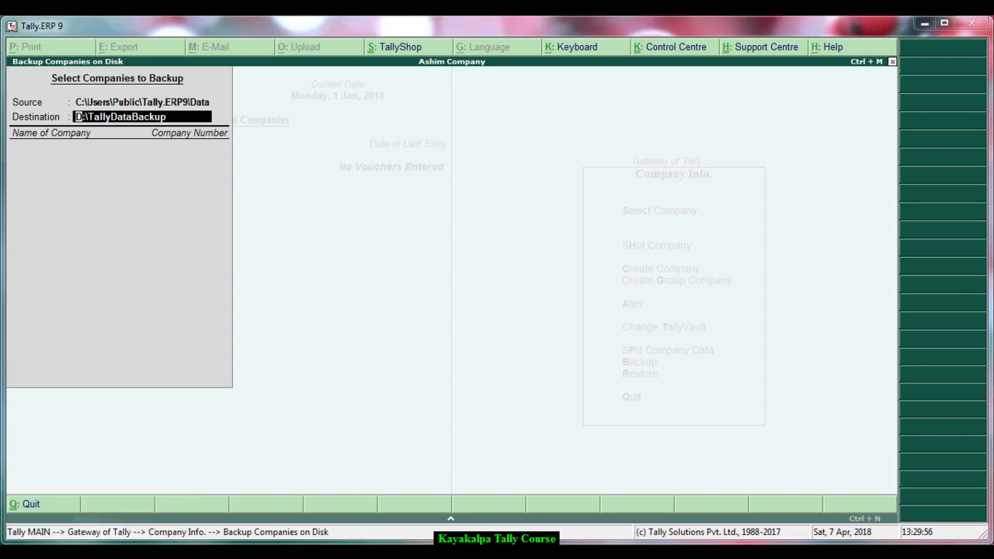
# Switch to Windows Explorer and inspect the TallyDataBackup folder on the backup file (D:) drive.
pyautogui.click(108, 553)
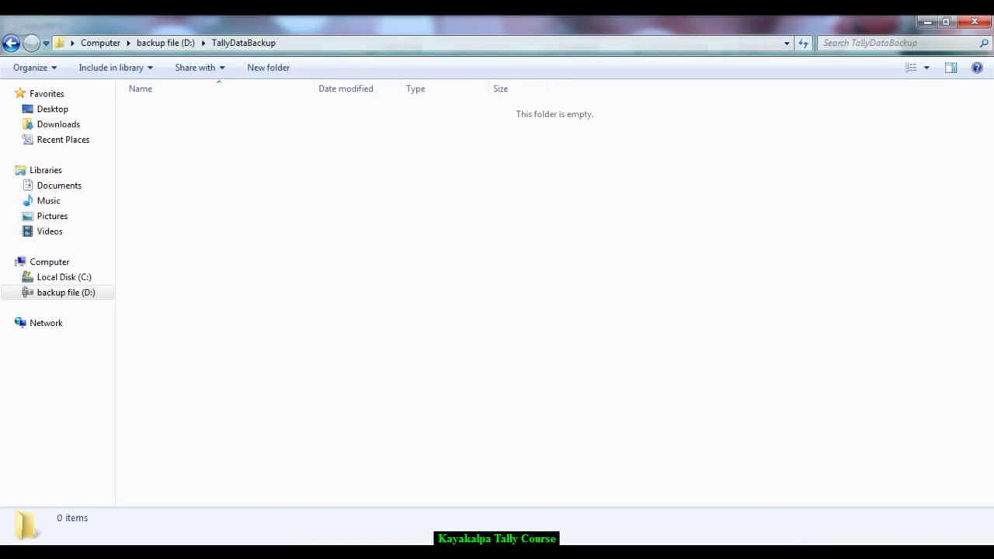
pyautogui.click(86, 45)
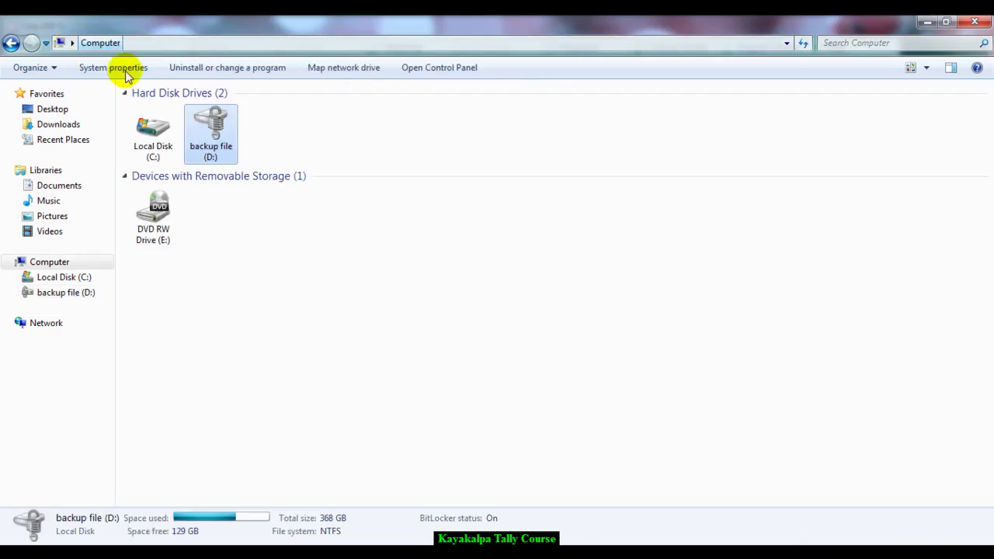
pyautogui.doubleClick(213, 139)
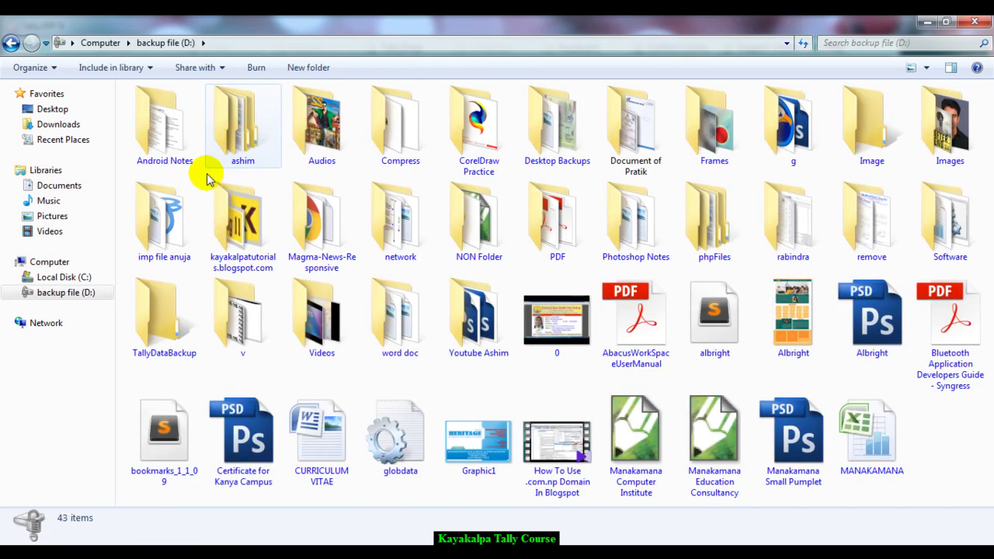
pyautogui.click(175, 333)
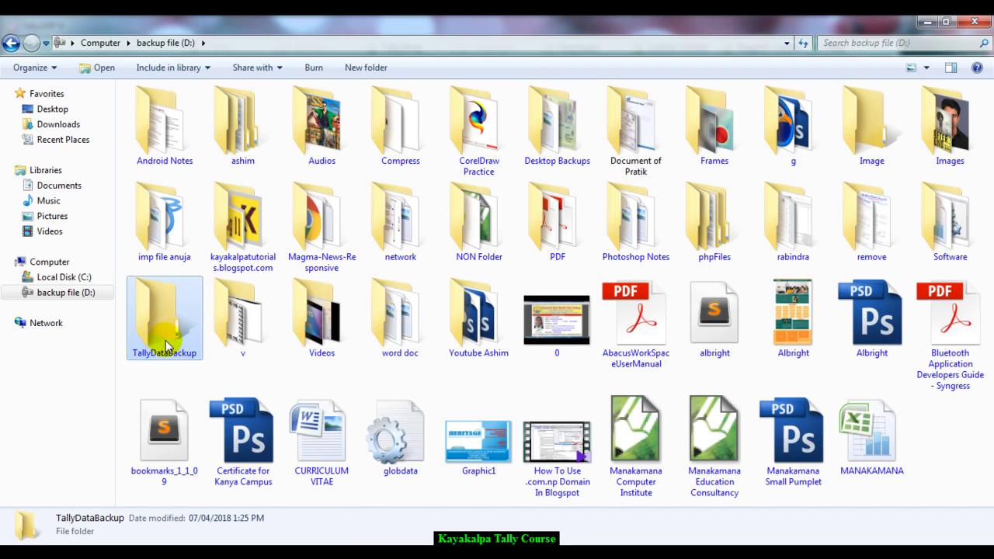
pyautogui.doubleClick(163, 346)
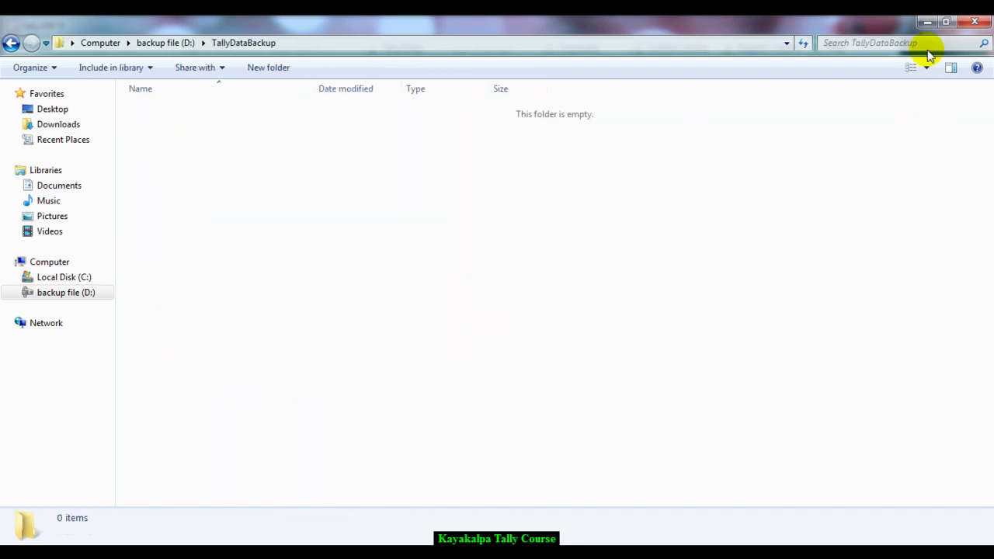
pyautogui.click(928, 24)
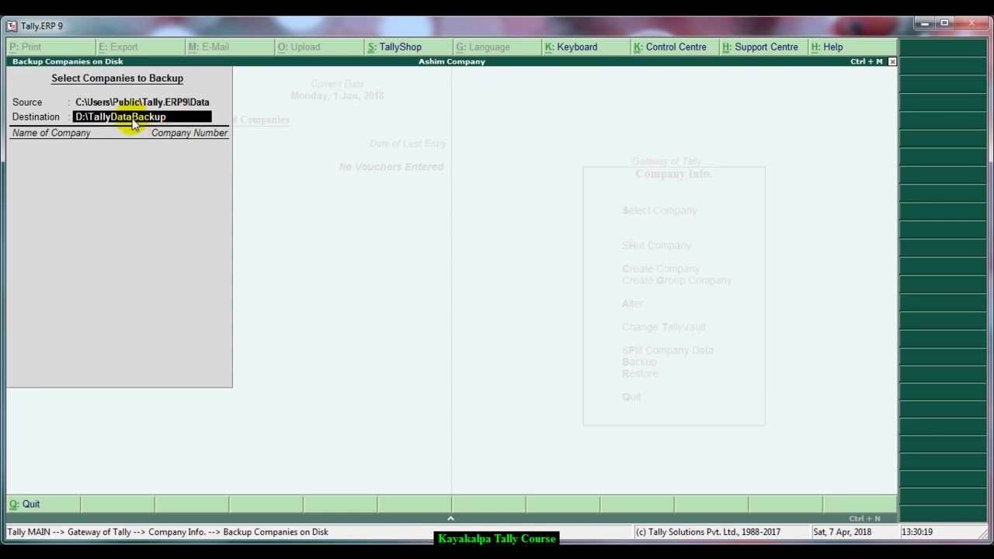
# Set the backup destination to D:\TallyDataBackup and back up Ashim Company.
pyautogui.write('D')
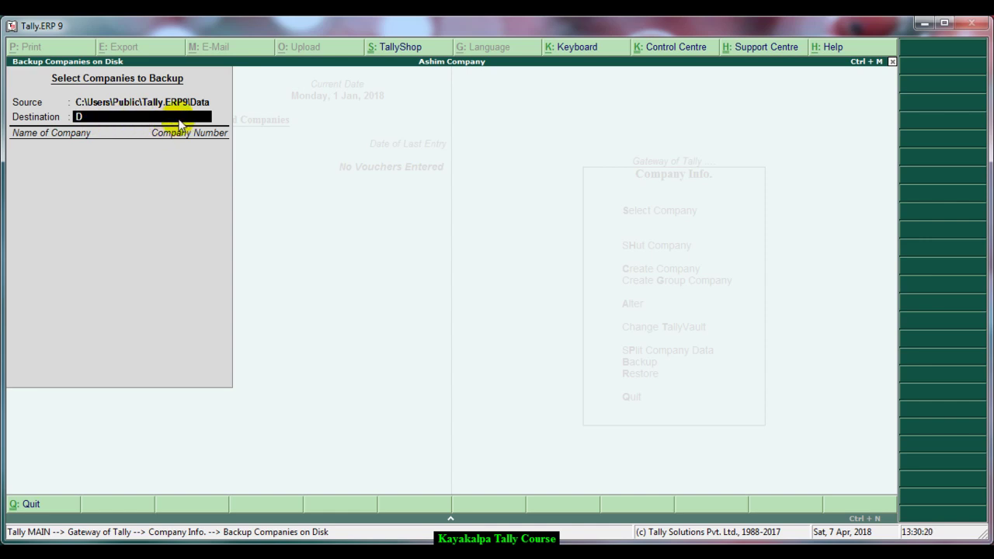
pyautogui.write(':\\TallyDataBackup')
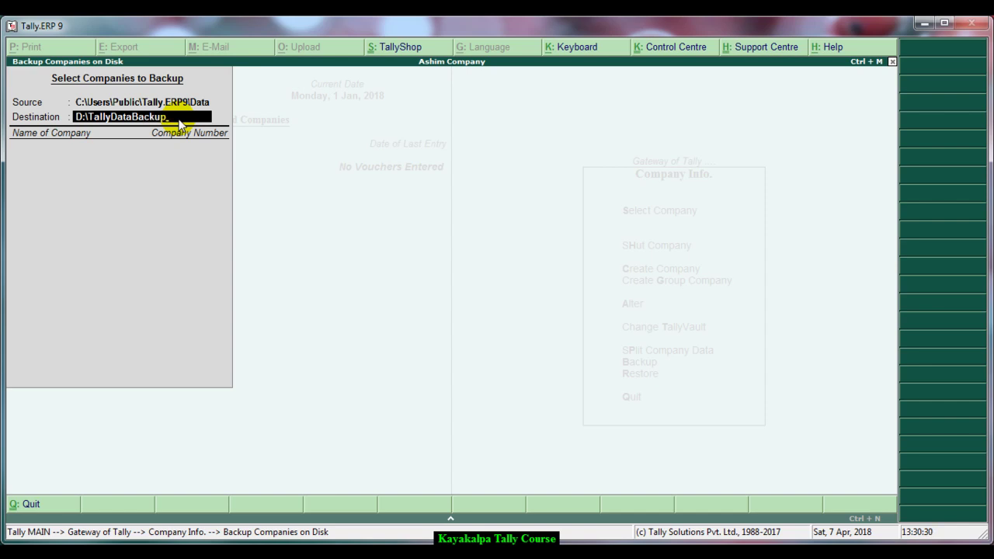
pyautogui.press('Return')
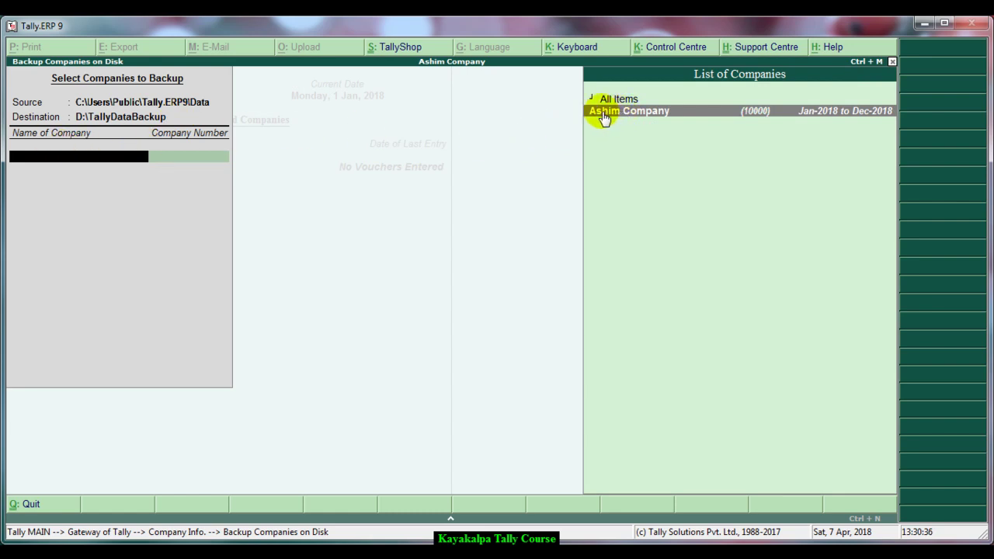
pyautogui.click(753, 114)
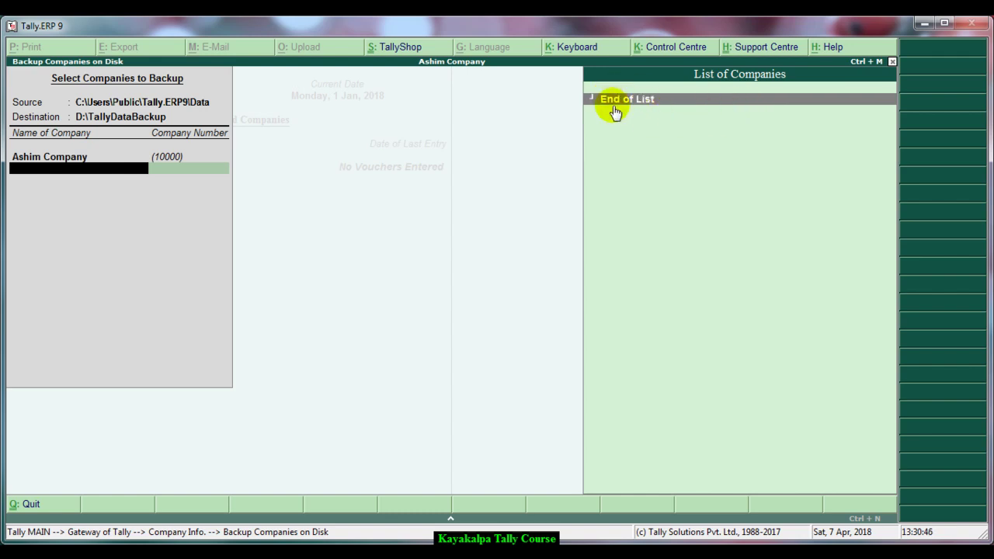
pyautogui.click(665, 105)
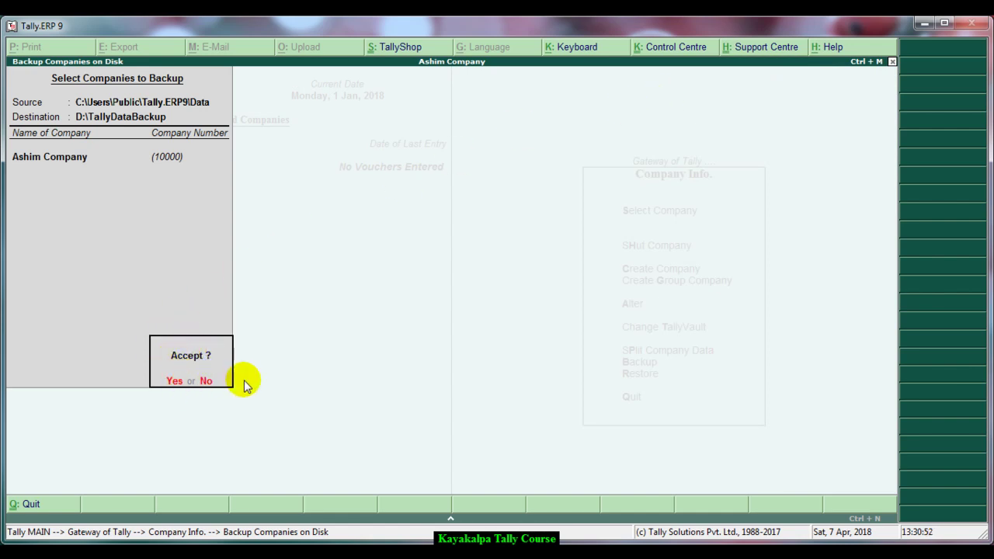
pyautogui.press('Return')
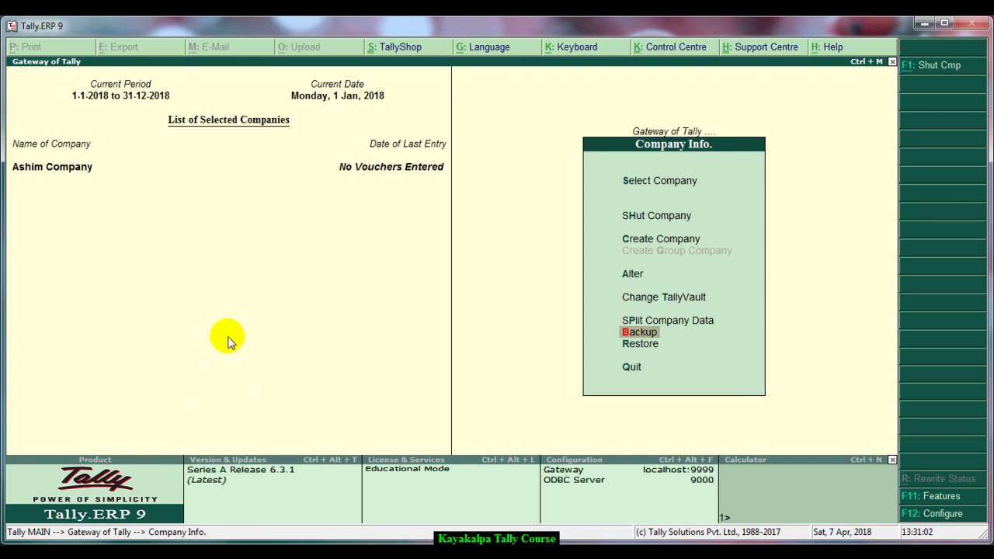
# Switch to Windows Explorer, check the TallyDataBackup folder for the backup file, and close the folder window.
pyautogui.moveTo(94, 552)
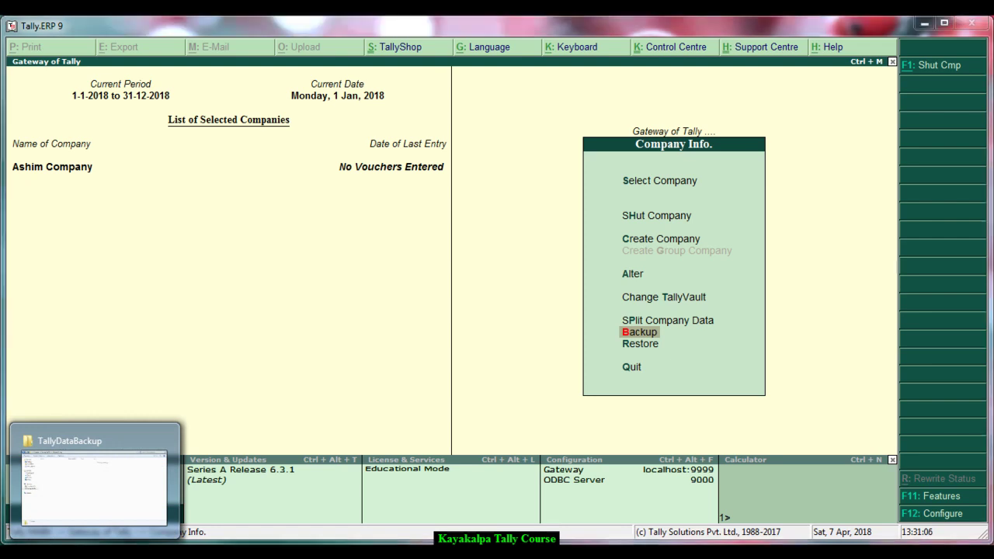
pyautogui.click(94, 551)
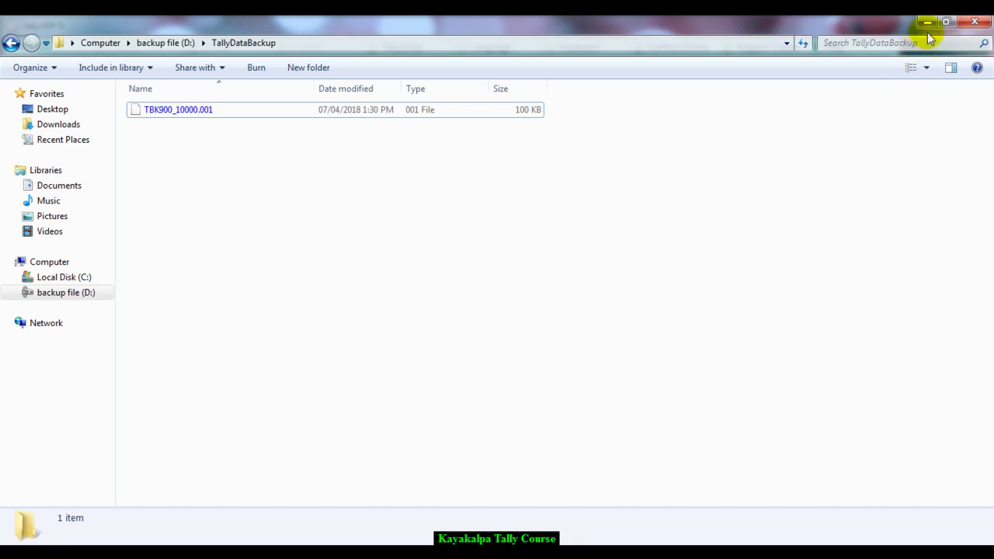
pyautogui.click(974, 22)
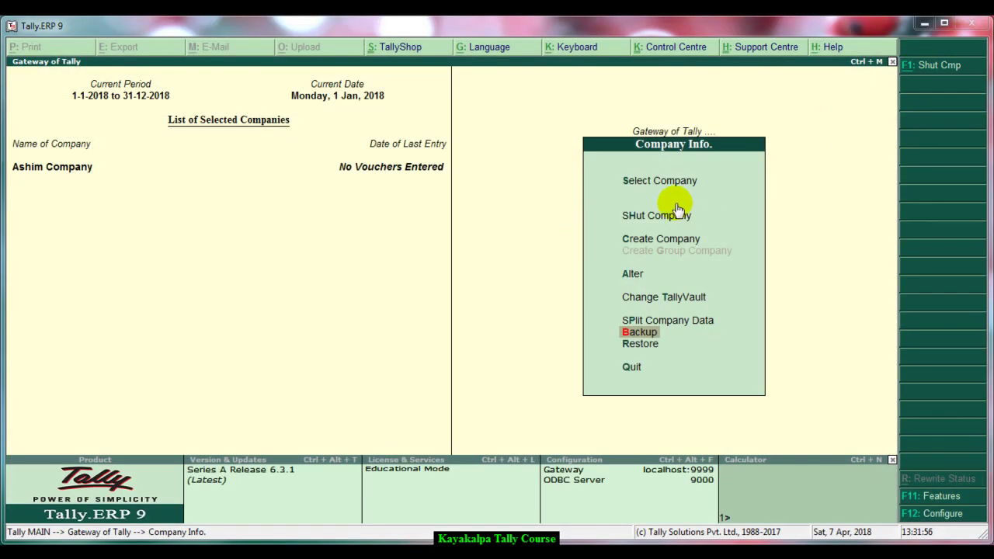
# Delete Ashim Company from its alteration form and check the list of companies available on disk.
pyautogui.click(632, 275)
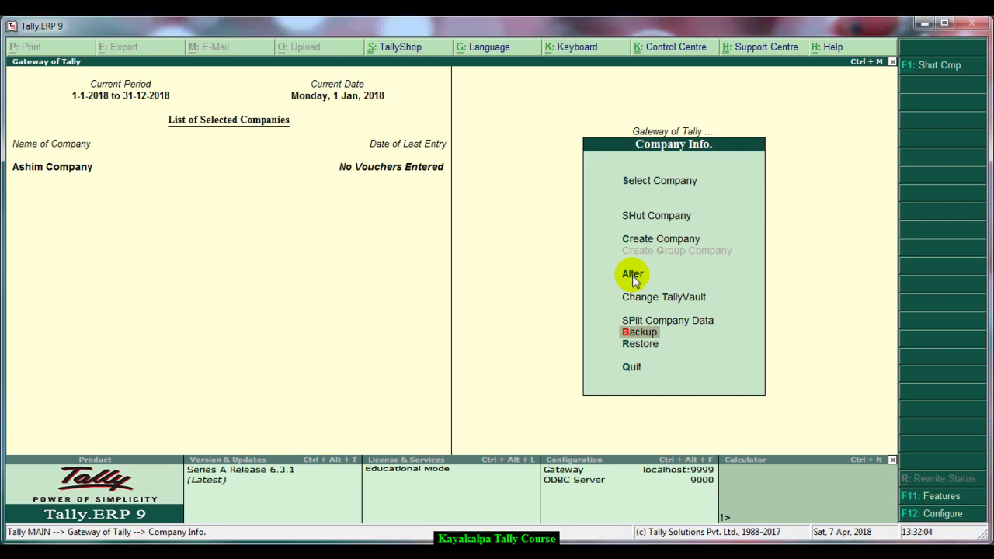
pyautogui.press('Return')
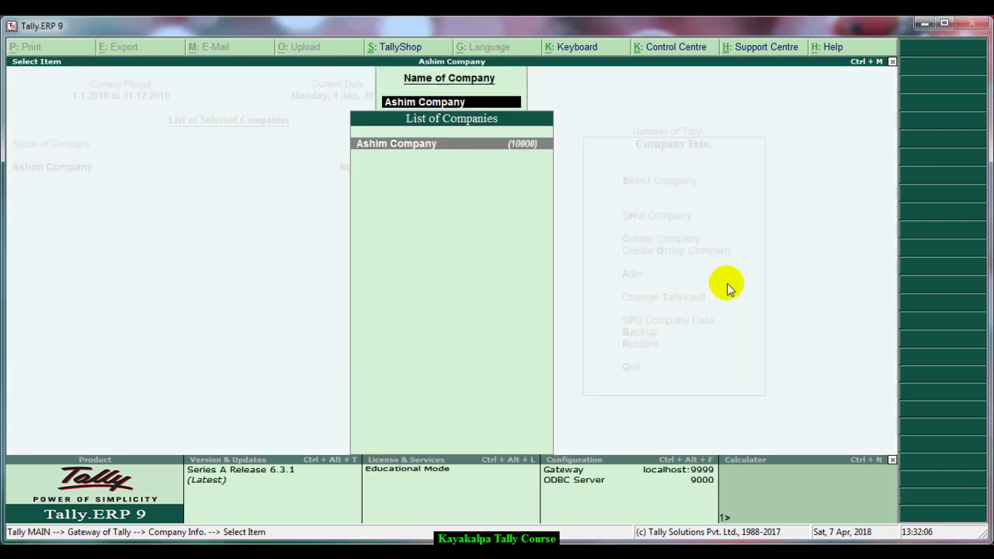
pyautogui.press('Return')
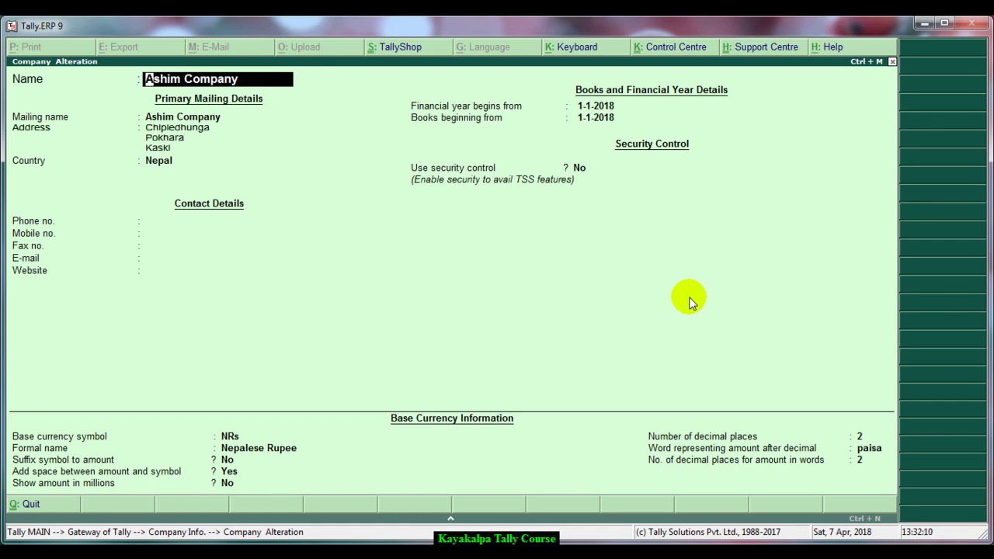
pyautogui.hotkey('alt', 'd')
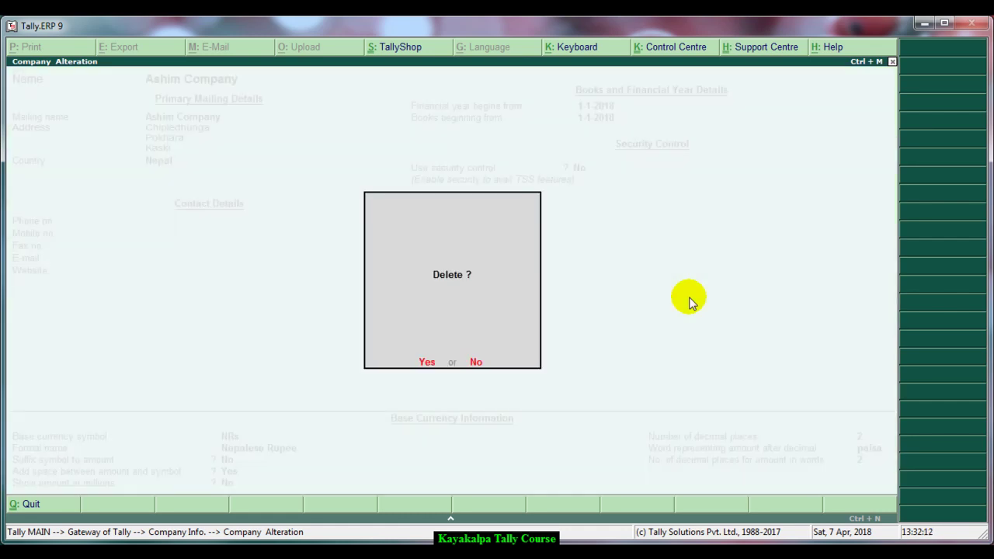
pyautogui.press('y')
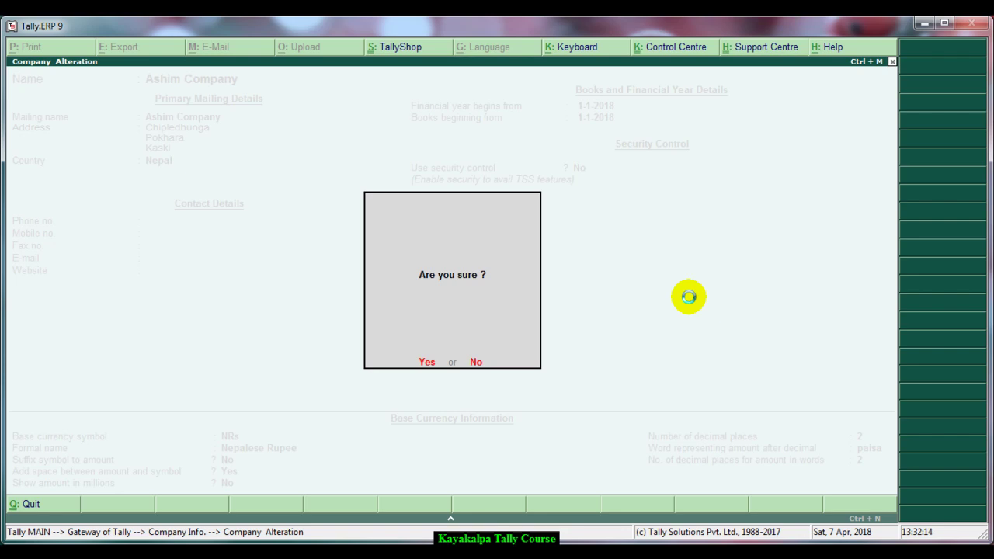
pyautogui.press('y')
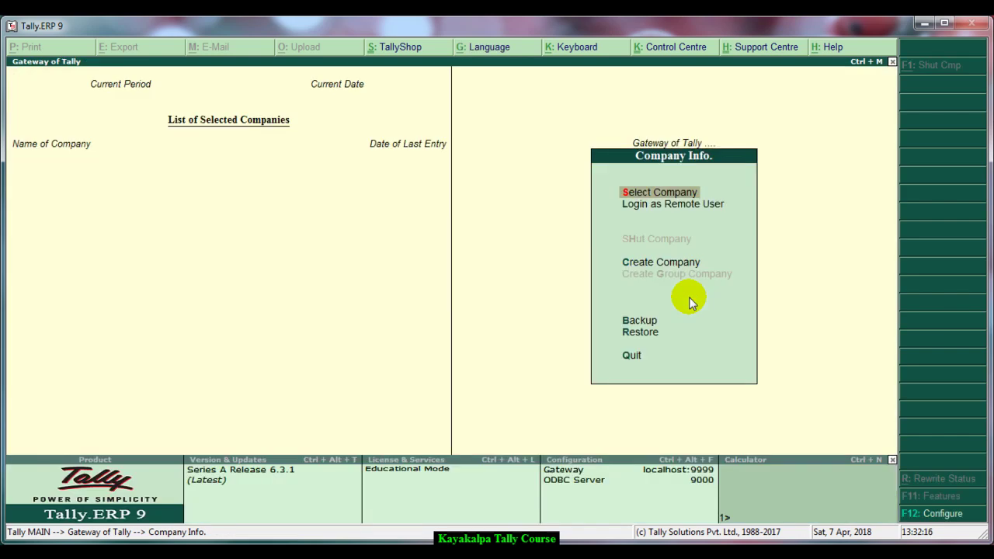
pyautogui.press('Return')
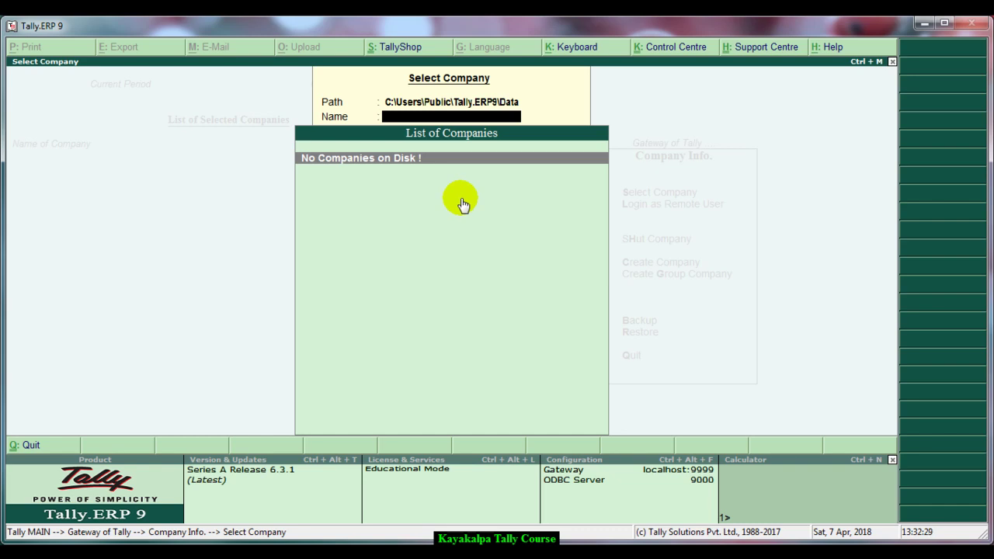
pyautogui.press('Escape')
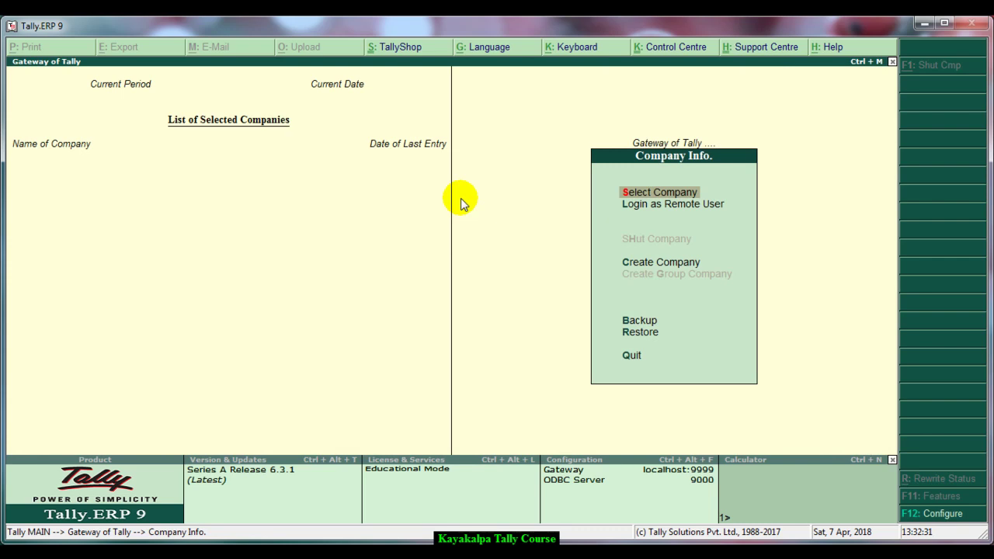
# Restore Ashim Company from D:\TallyDataBackup into C:\Users\Public\Tally.ERP9\Data and leave the restore form.
pyautogui.click(645, 334)
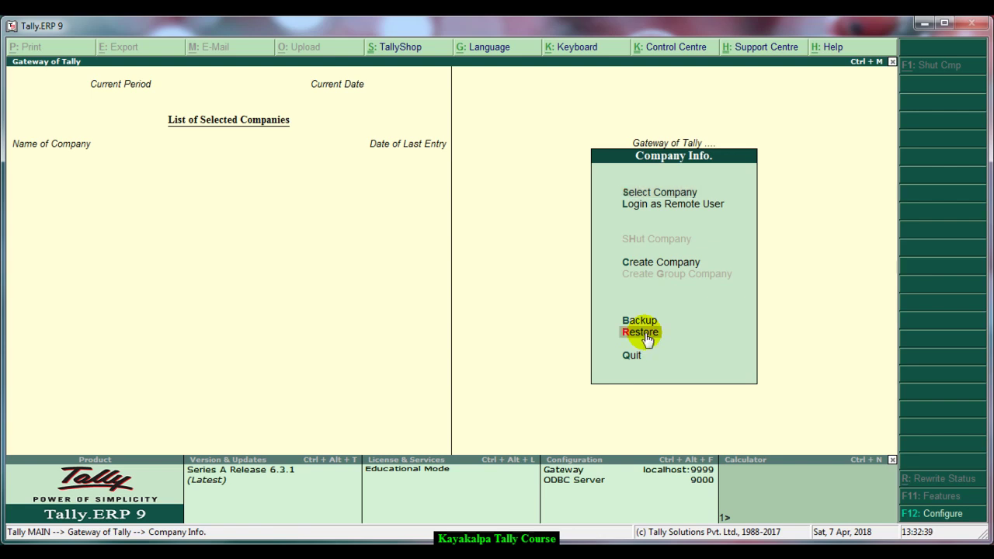
pyautogui.click(706, 335)
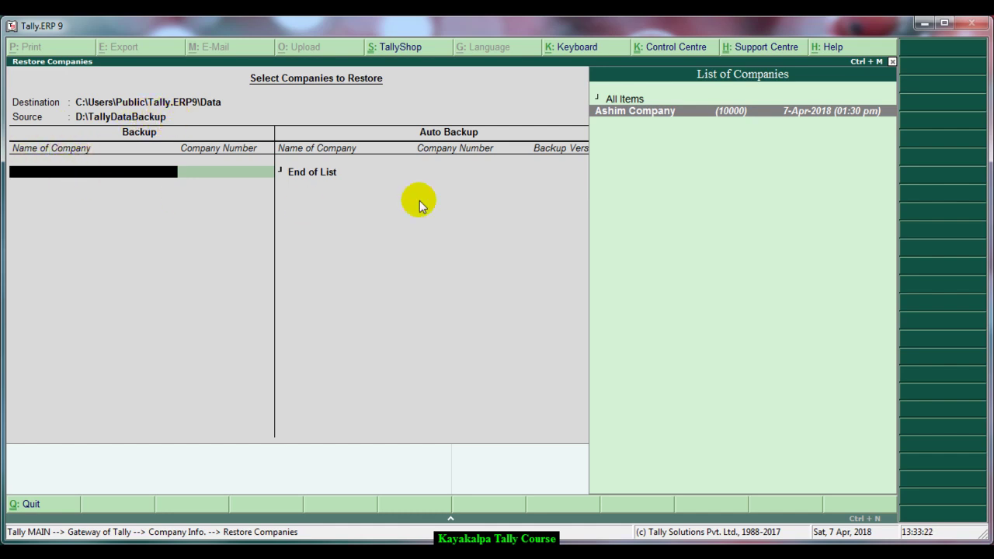
pyautogui.click(669, 117)
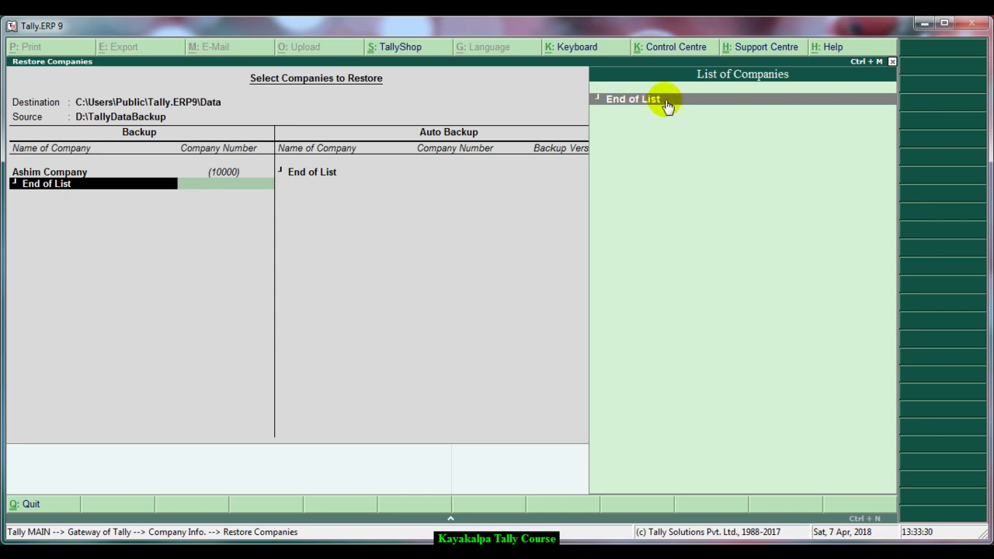
pyautogui.click(664, 104)
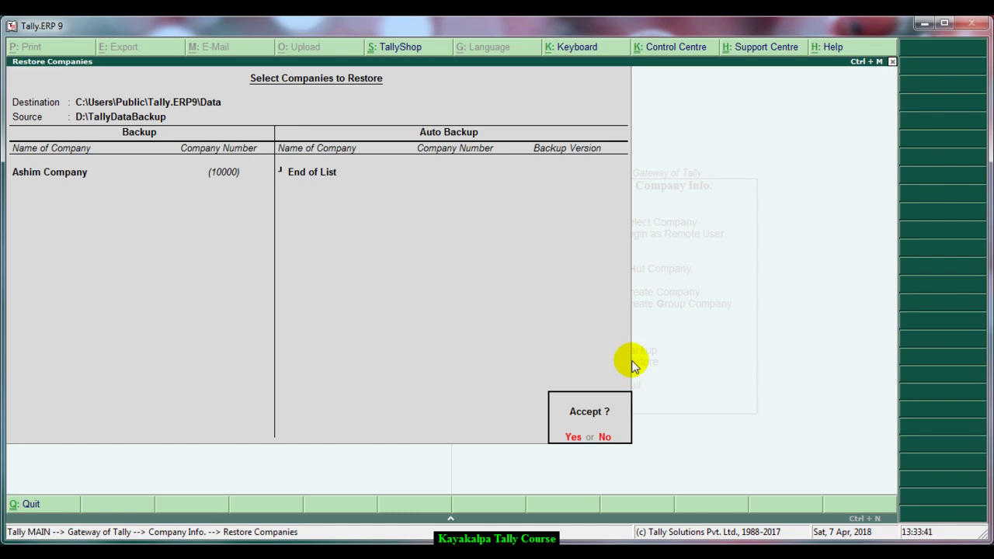
pyautogui.press('Escape')
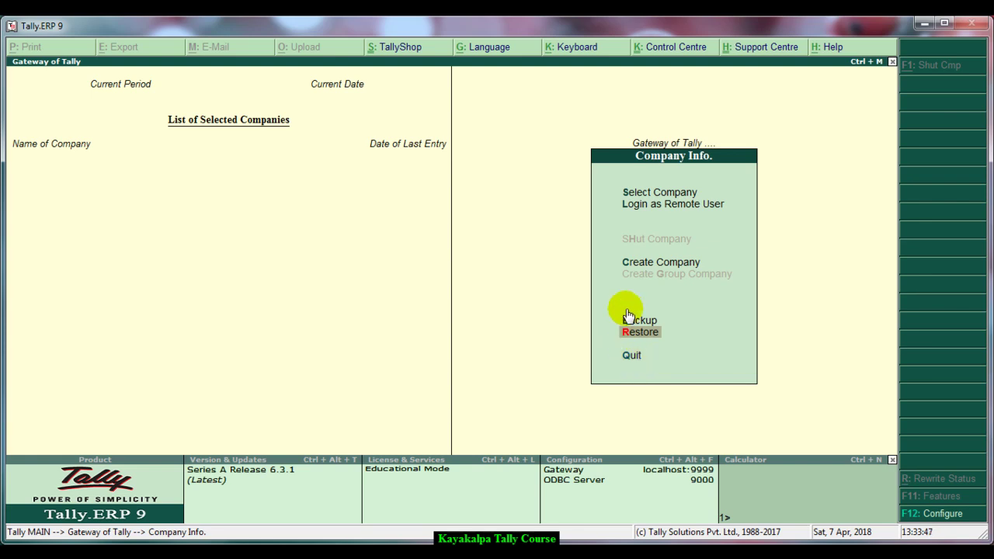
# Open the list of companies available for selection.
pyautogui.click(644, 195)
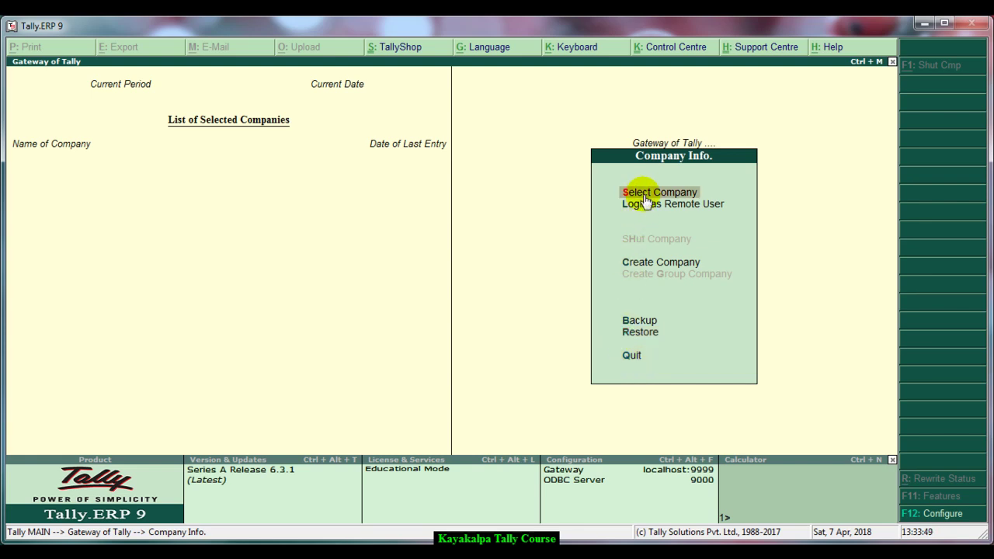
pyautogui.click(643, 197)
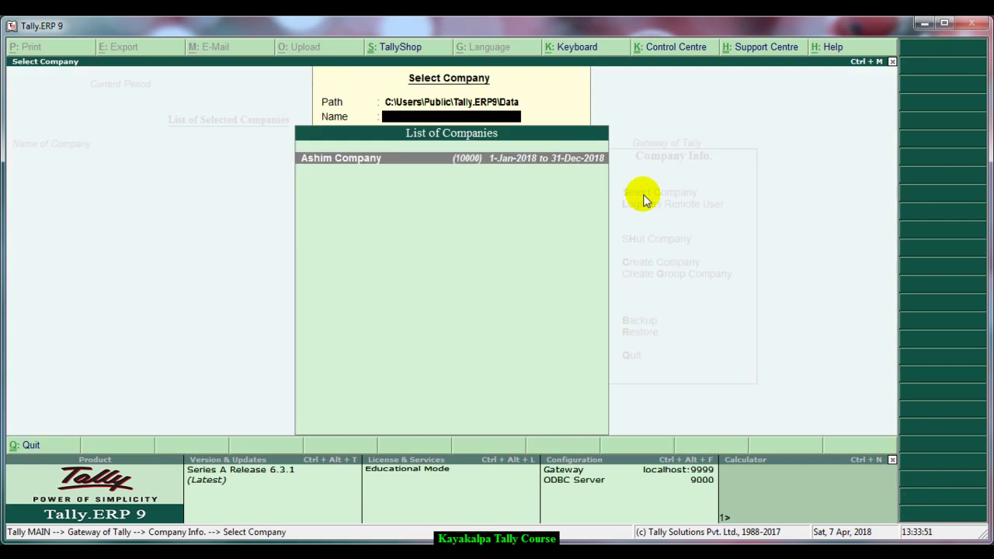